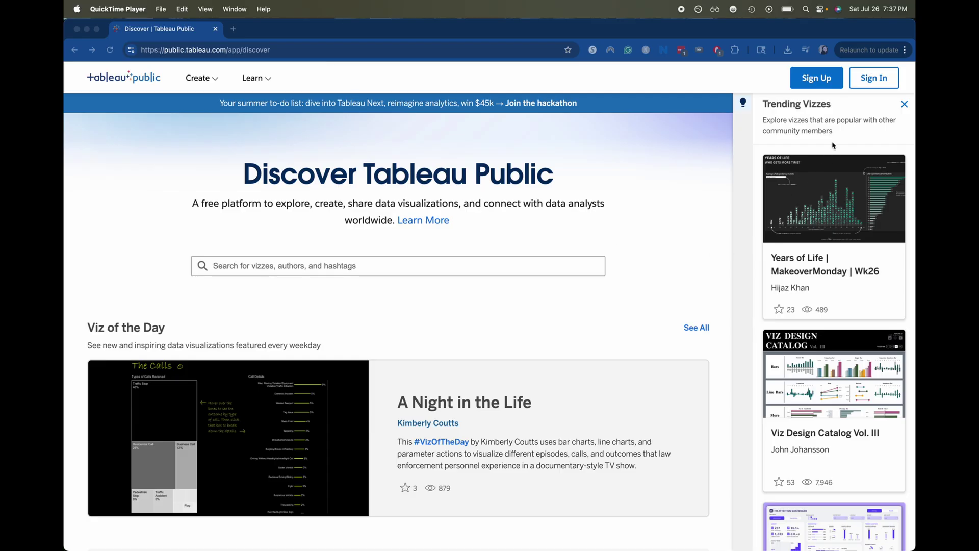
Start a new Tableau account and enter the first name, last name and e-mail address.
click(827, 84)
click(827, 83)
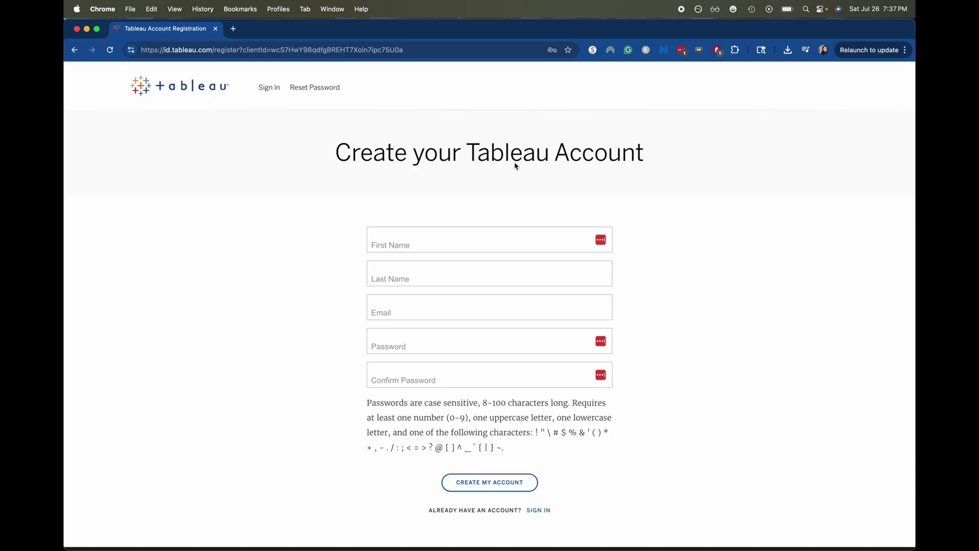
click(467, 234)
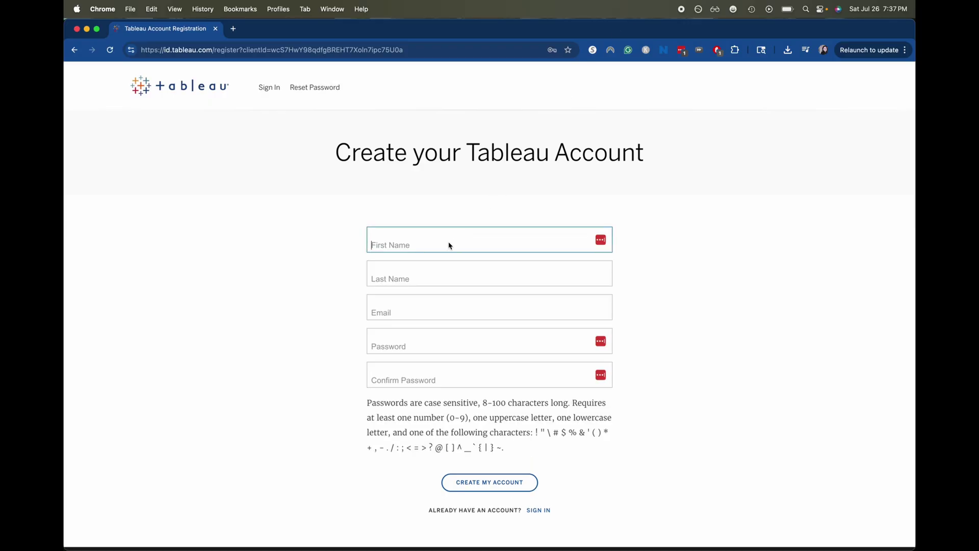
key(Tab)
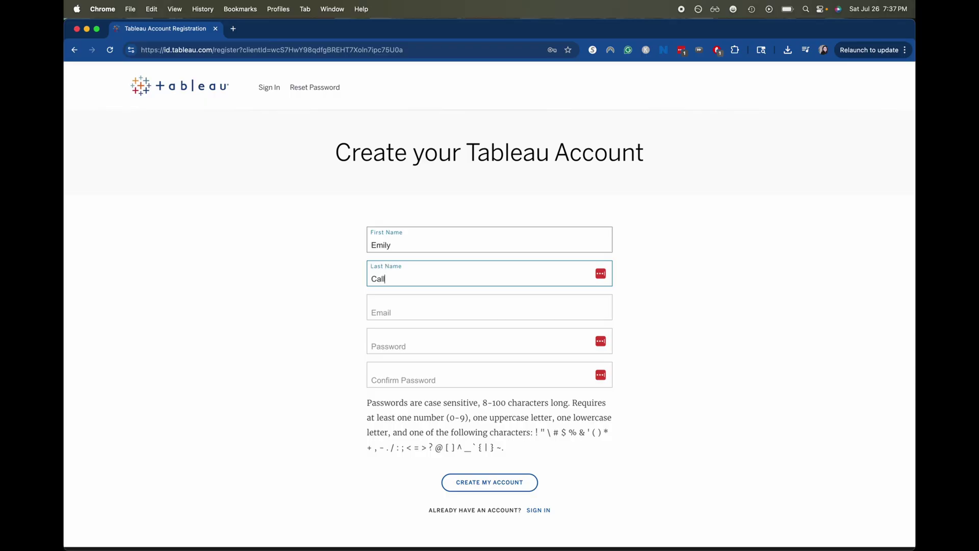
key(Tab)
text(s)
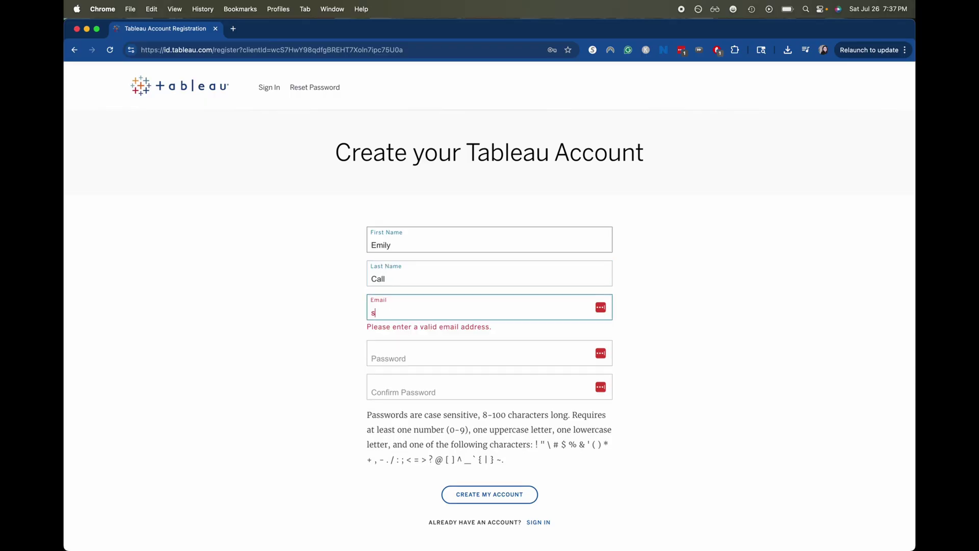
Enter the account password and its confirmation, then dismiss the password suggestion box.
key(Tab)
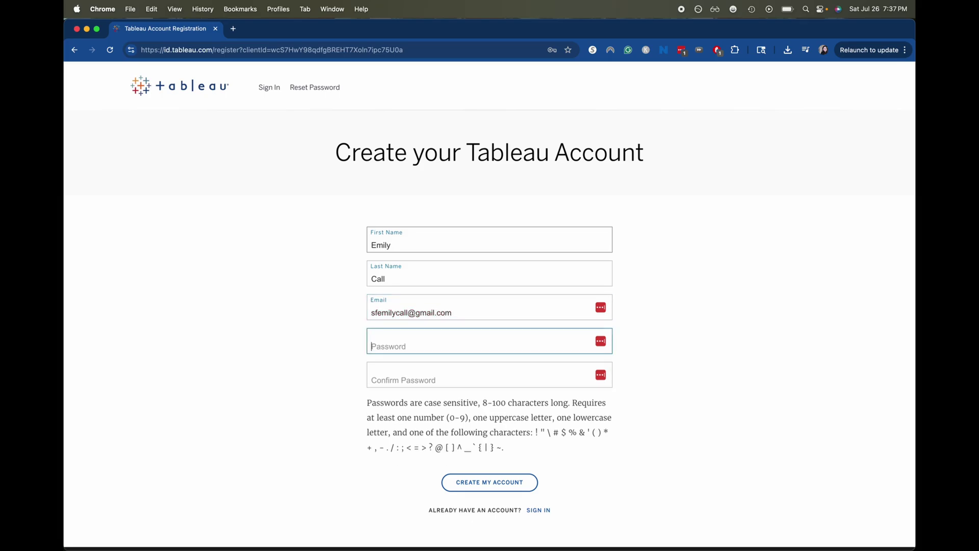
text(*)
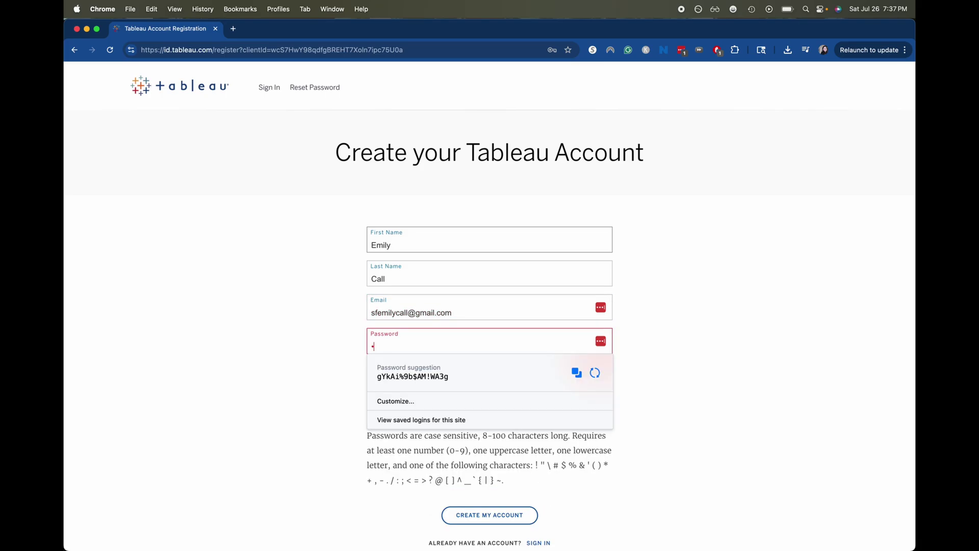
key(BackSpace)
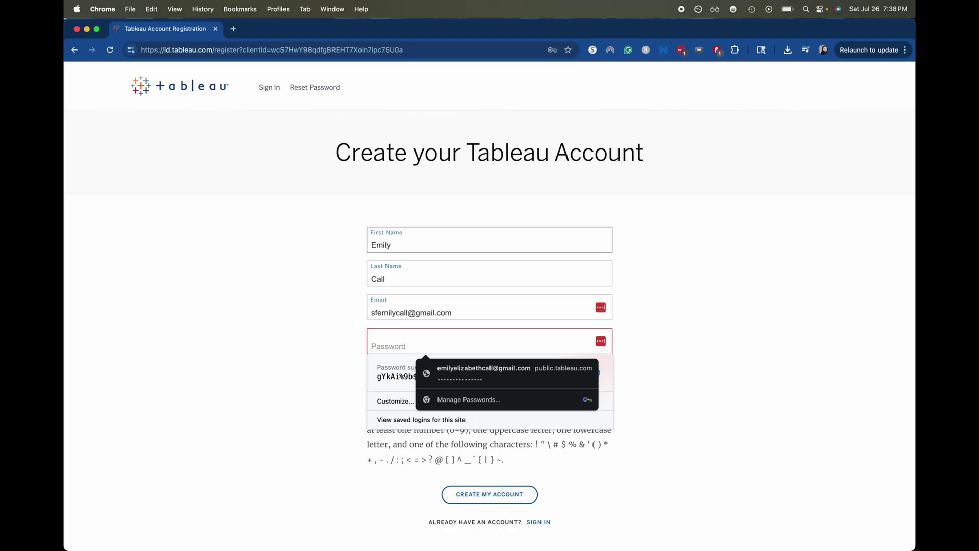
text(•••••••••••)
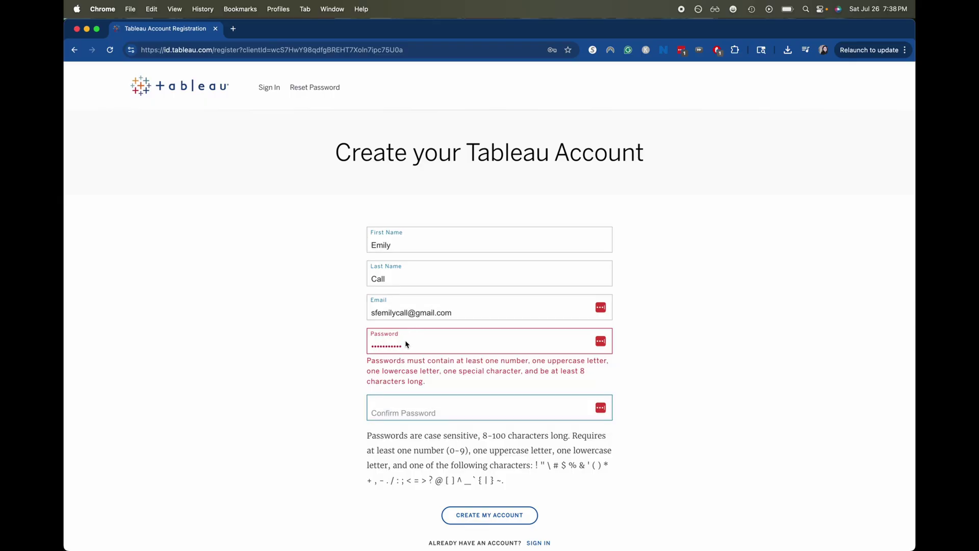
click(408, 345)
click(409, 347)
text(•)
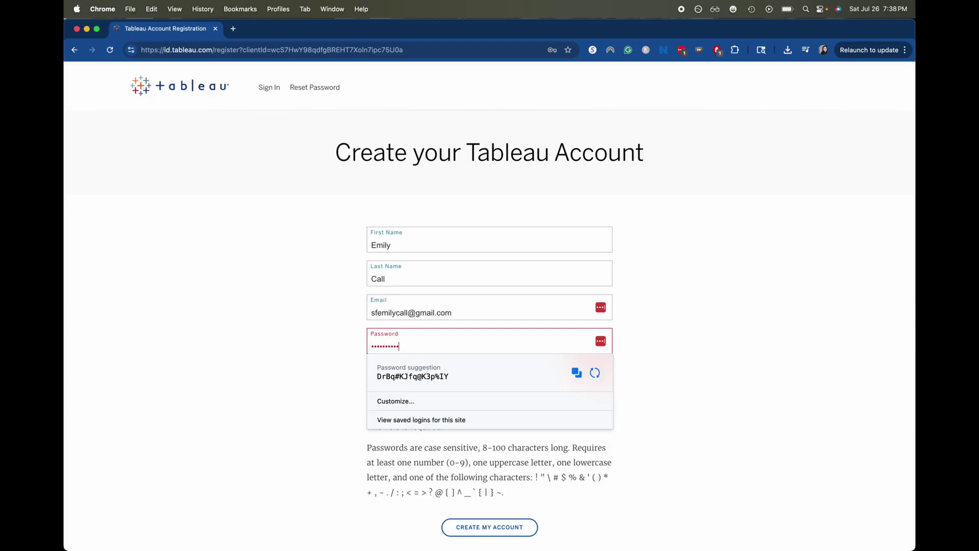
key(Tab)
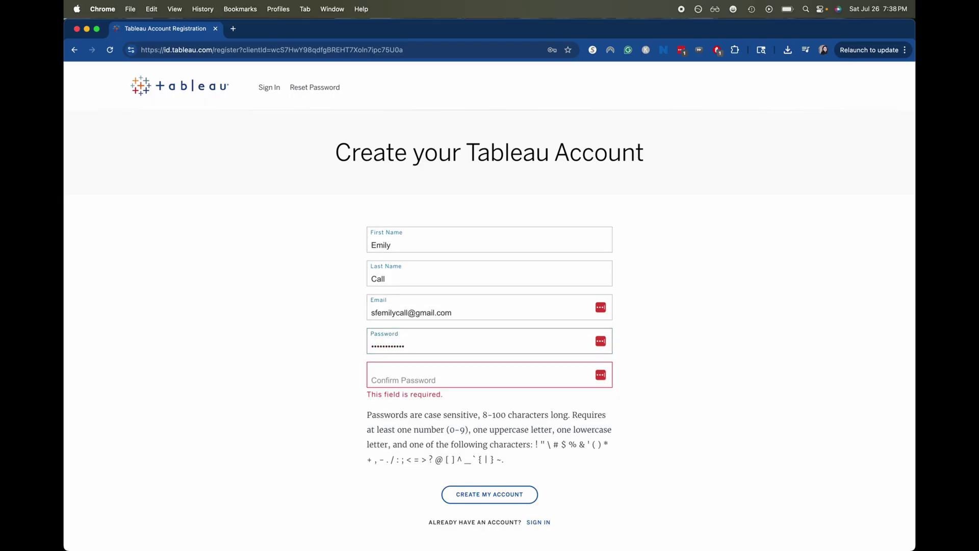
text(•••••••••)
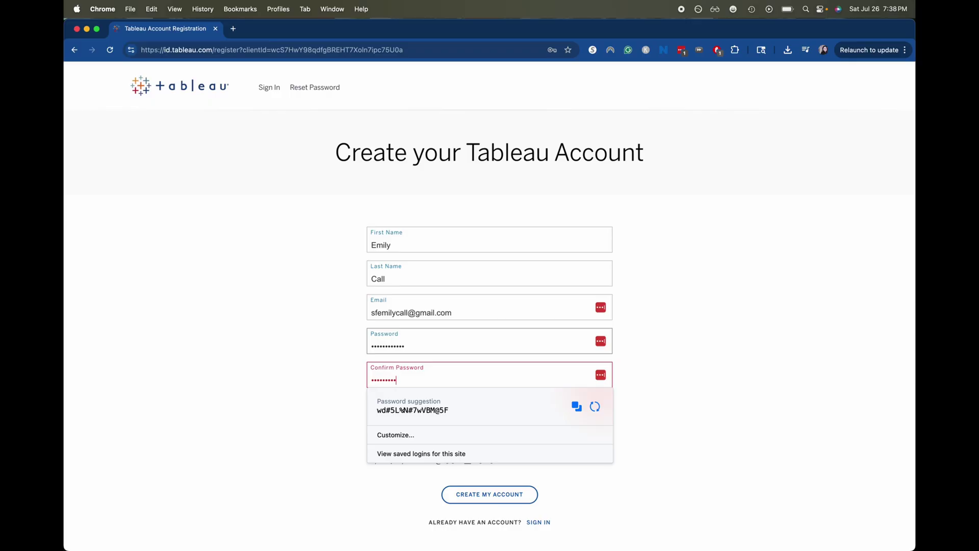
text(•••)
click(695, 381)
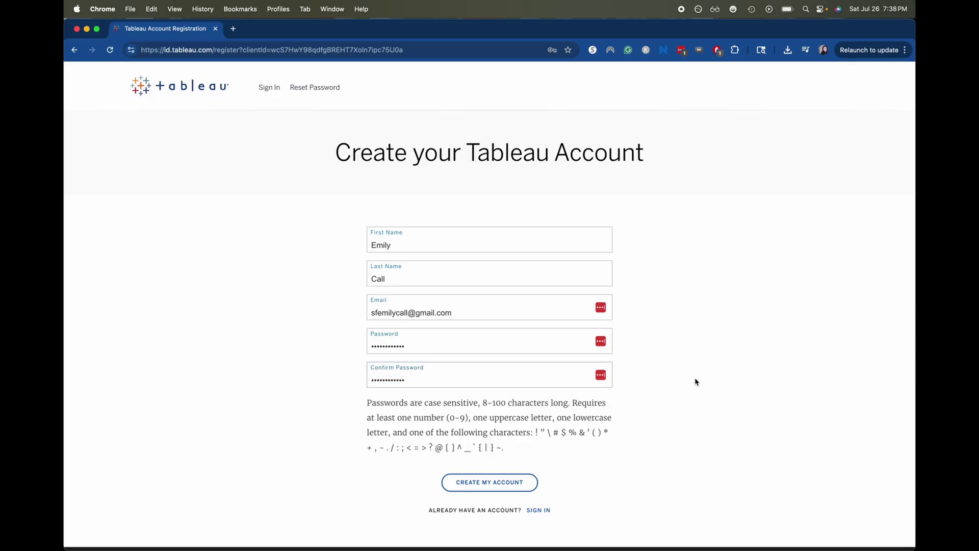
Submit the registration, save the password in LastPass, and follow the Gmail activation link.
click(505, 484)
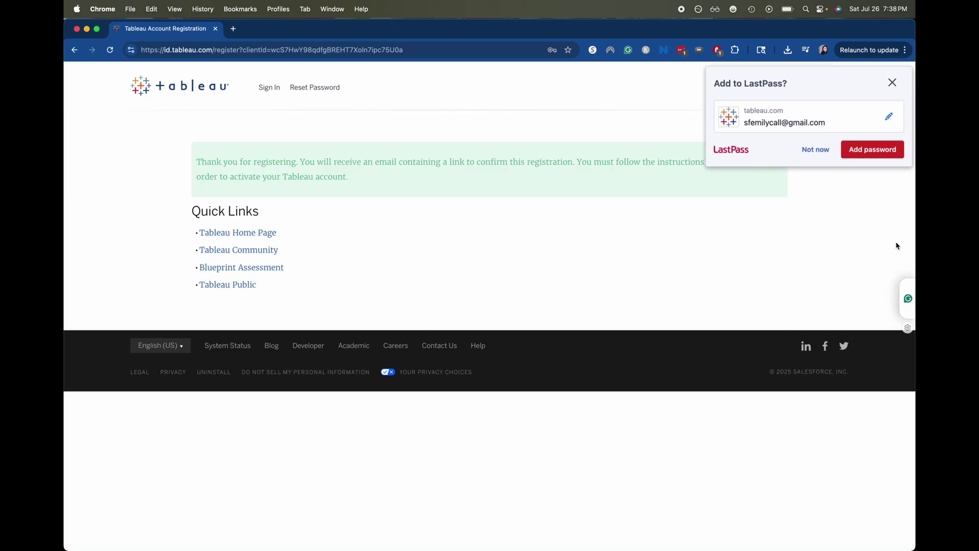
click(872, 149)
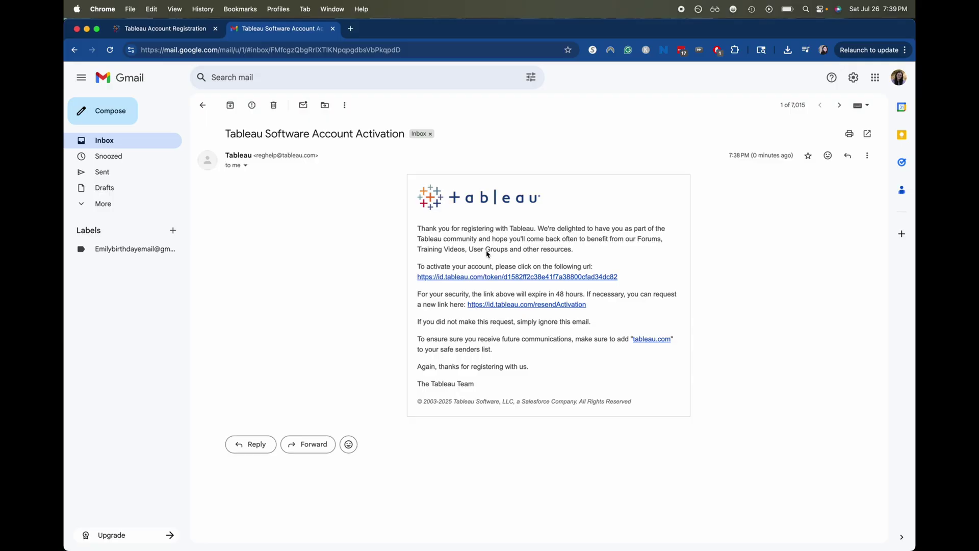
click(502, 277)
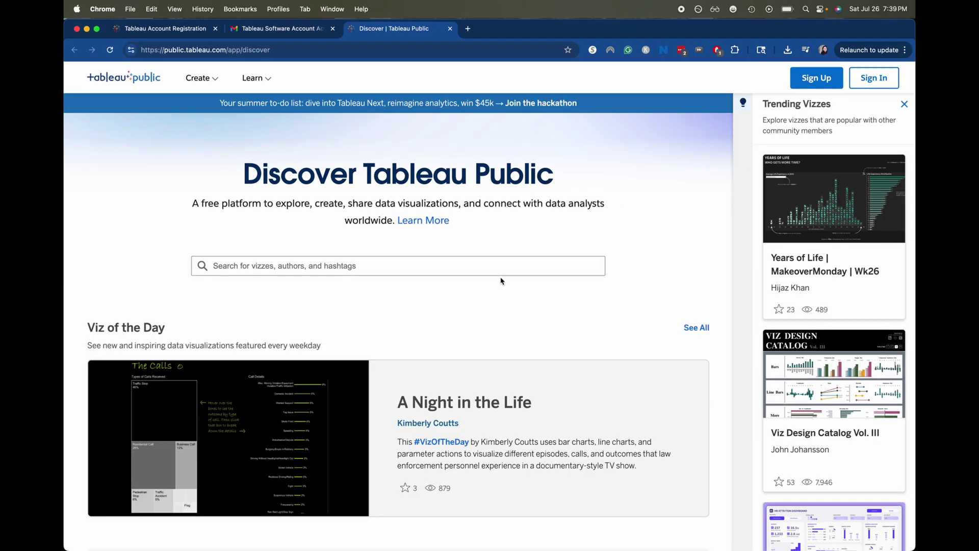
Sign in to Tableau using the new account's saved e-mail and password.
click(874, 78)
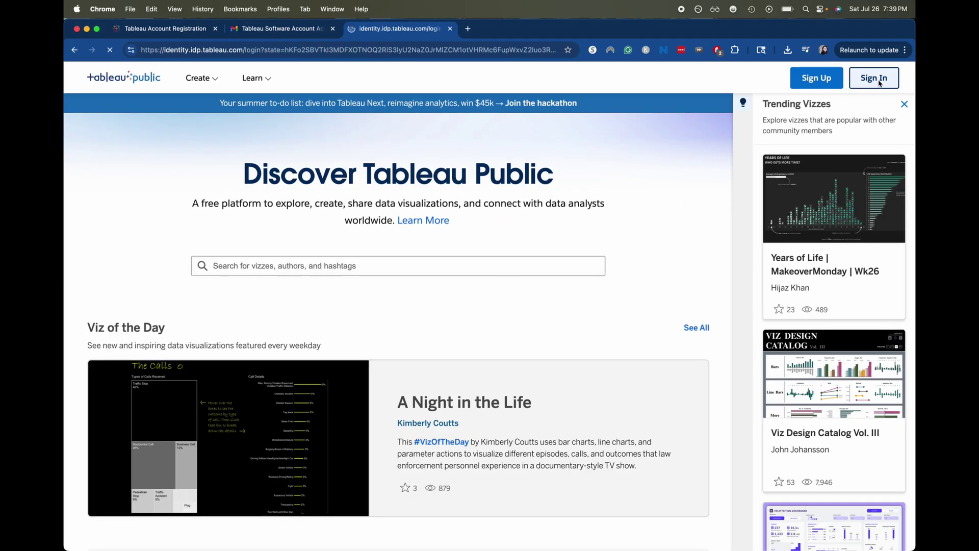
click(326, 233)
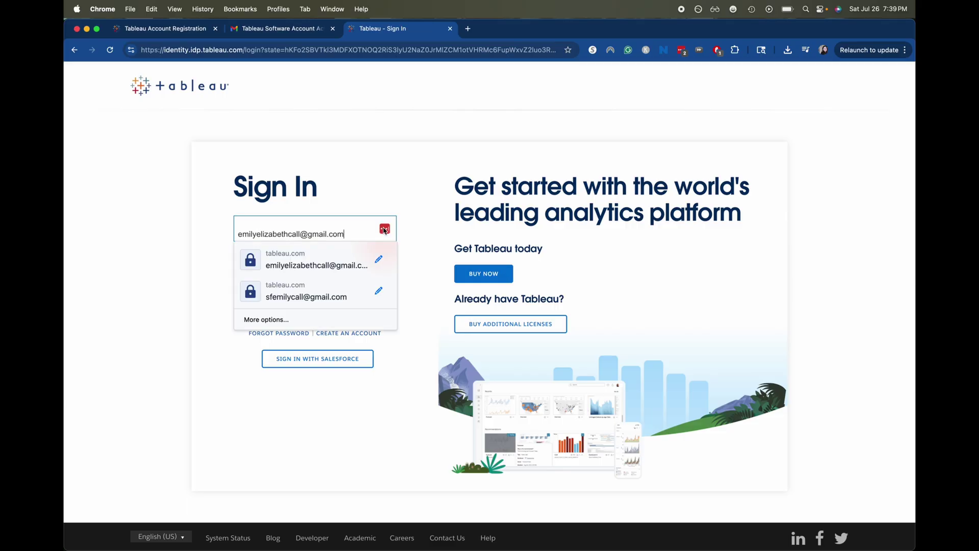
click(328, 292)
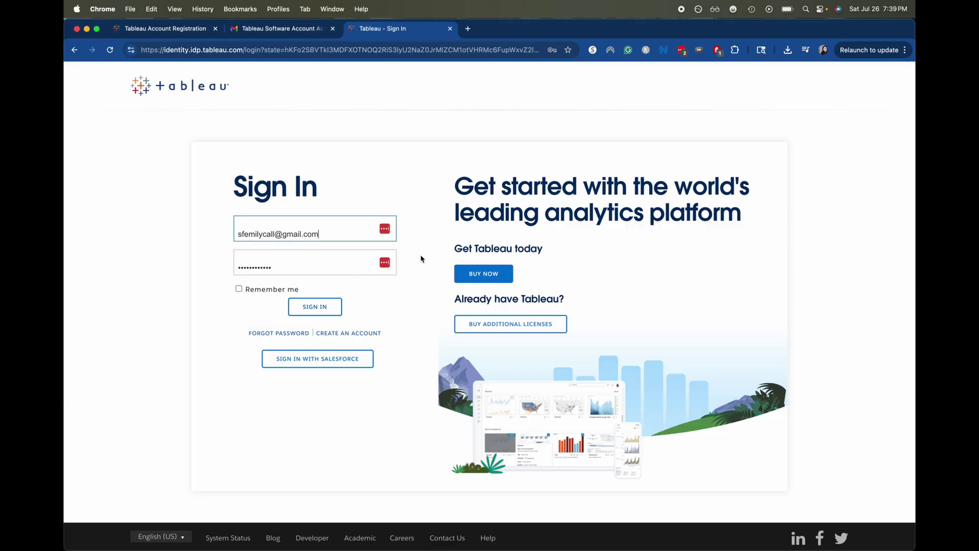
click(390, 263)
click(328, 289)
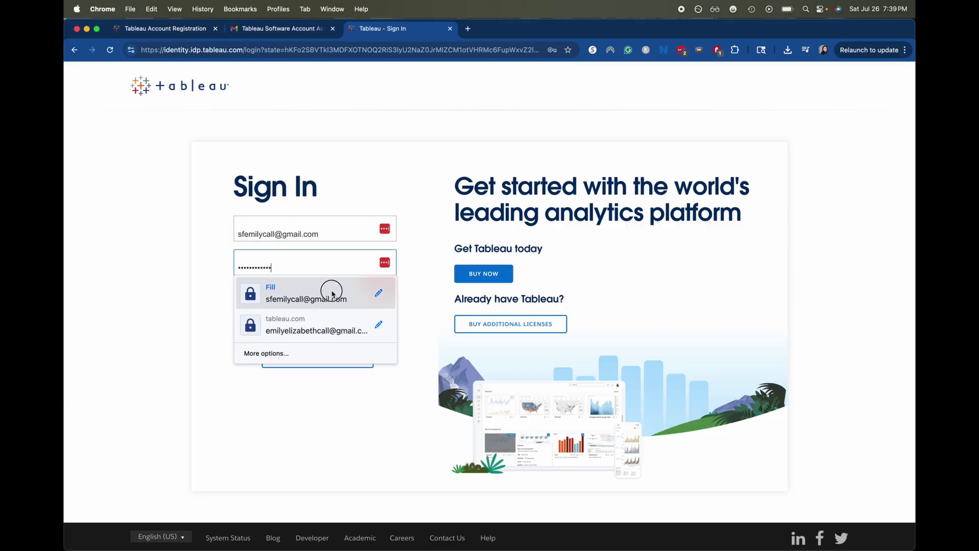
click(322, 312)
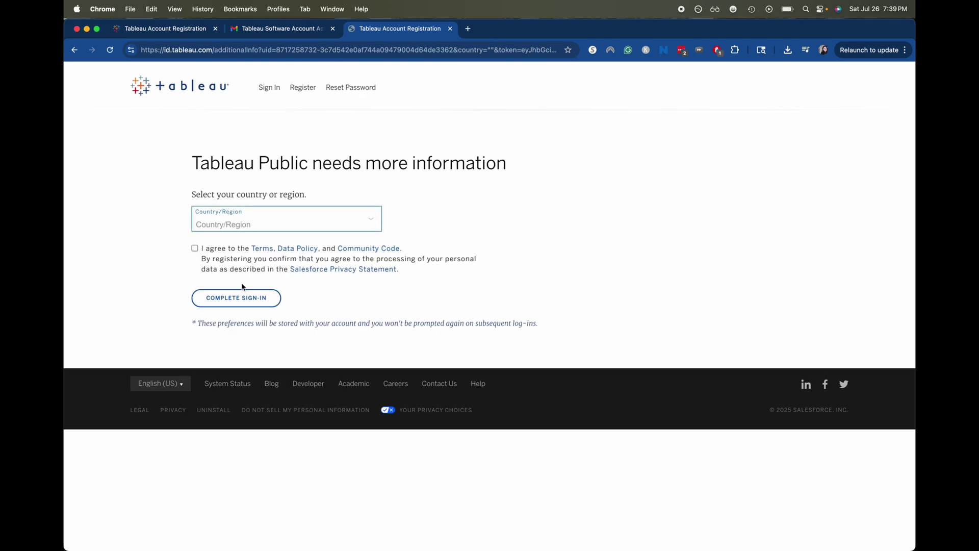
Choose United States as country, accept the terms and data policy, and complete sign-in.
click(286, 214)
scroll(280, 231, down, 15)
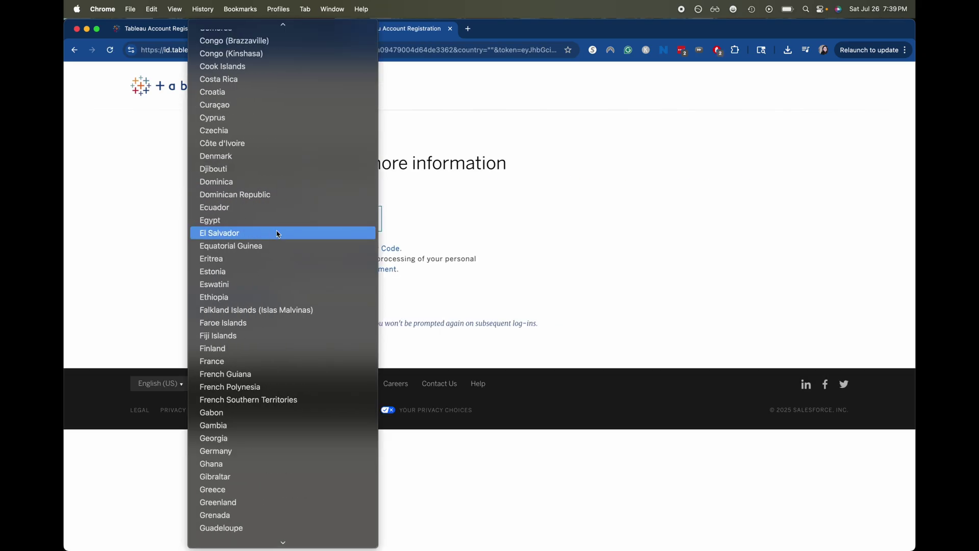
scroll(278, 233, down, 10)
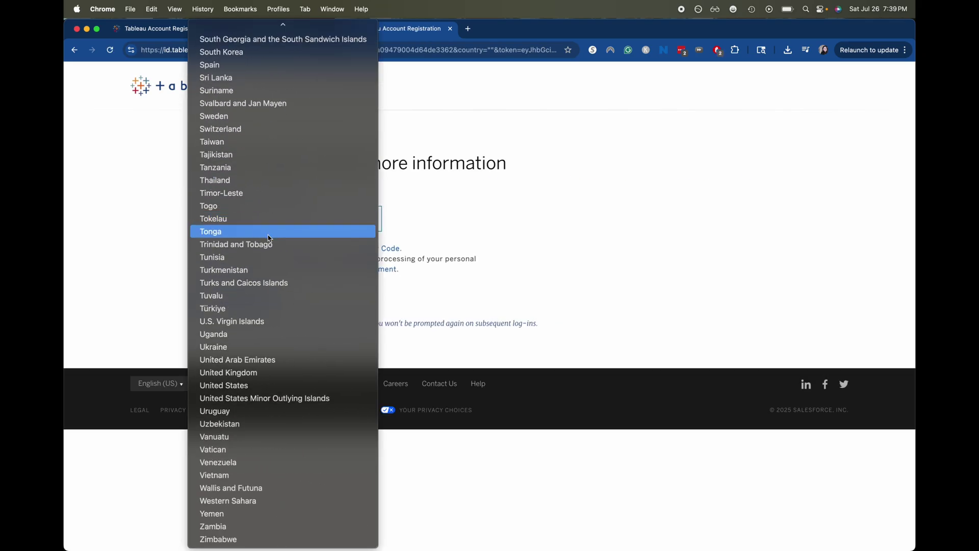
click(243, 386)
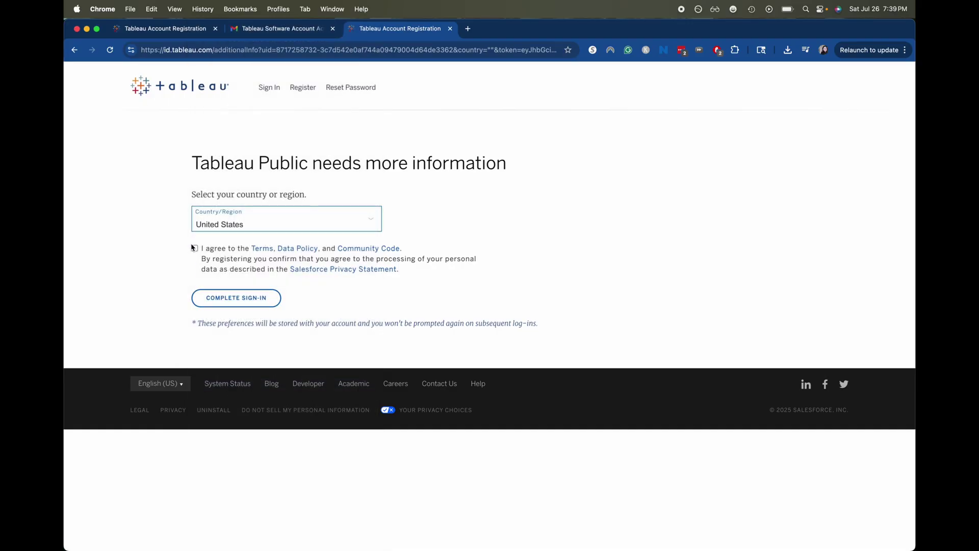
click(196, 249)
click(217, 299)
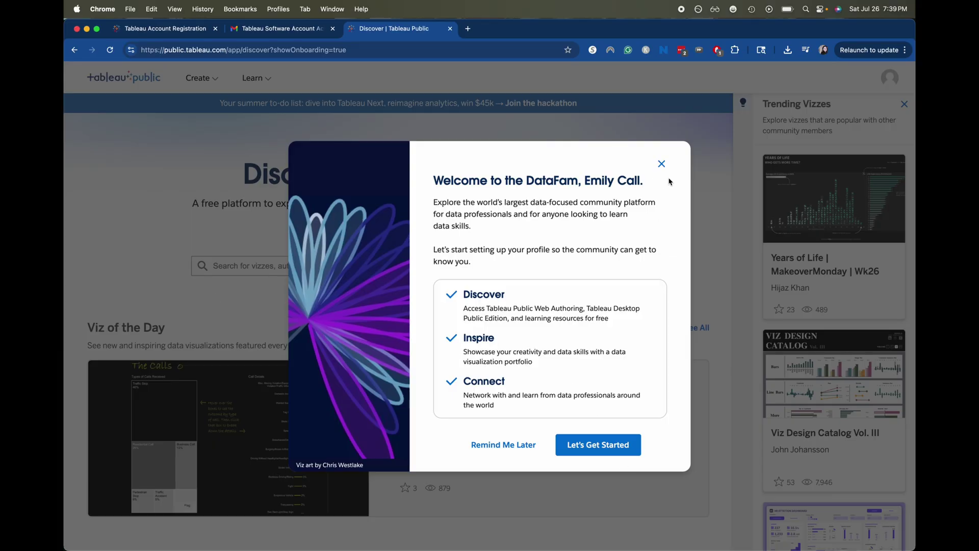
Dismiss the welcome dialog and go to the Tableau Desktop Public Edition download page from Create.
click(662, 164)
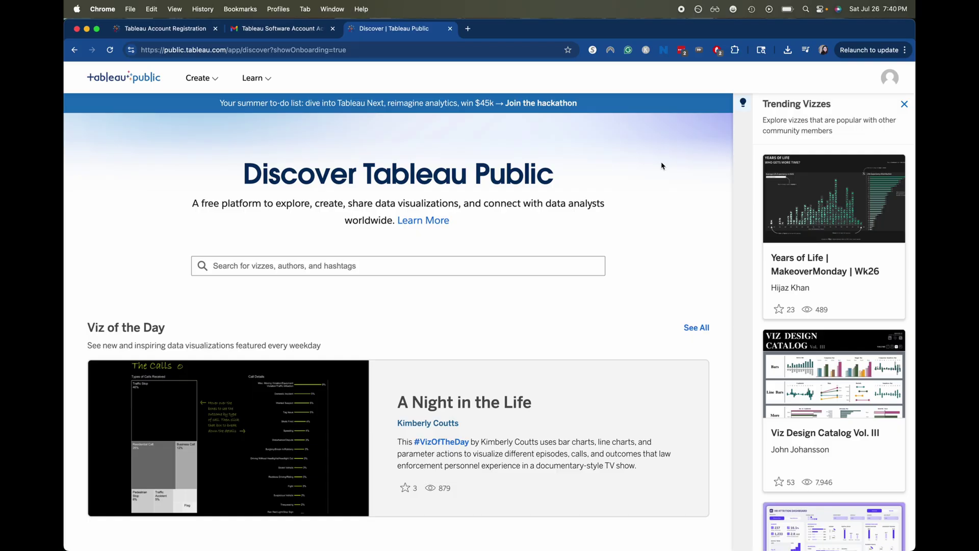
click(186, 78)
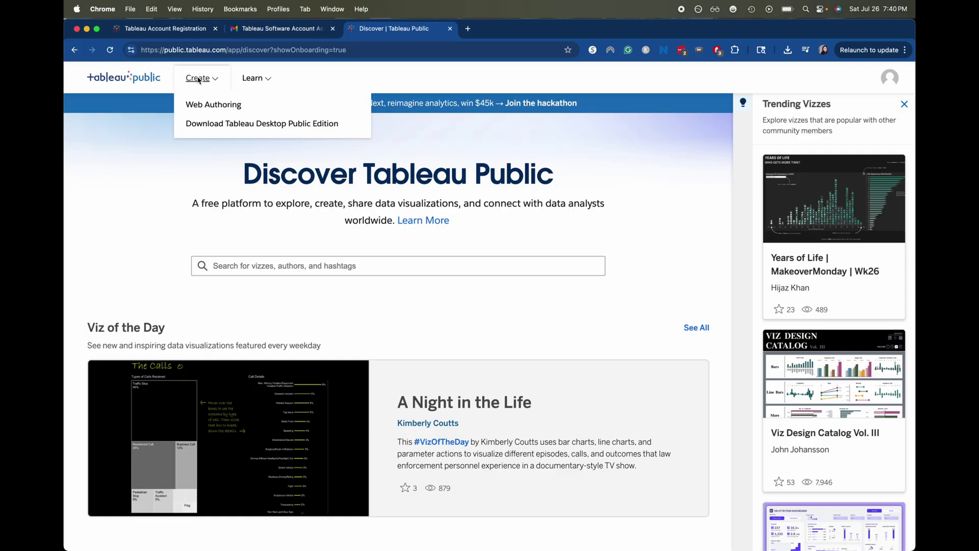
click(263, 124)
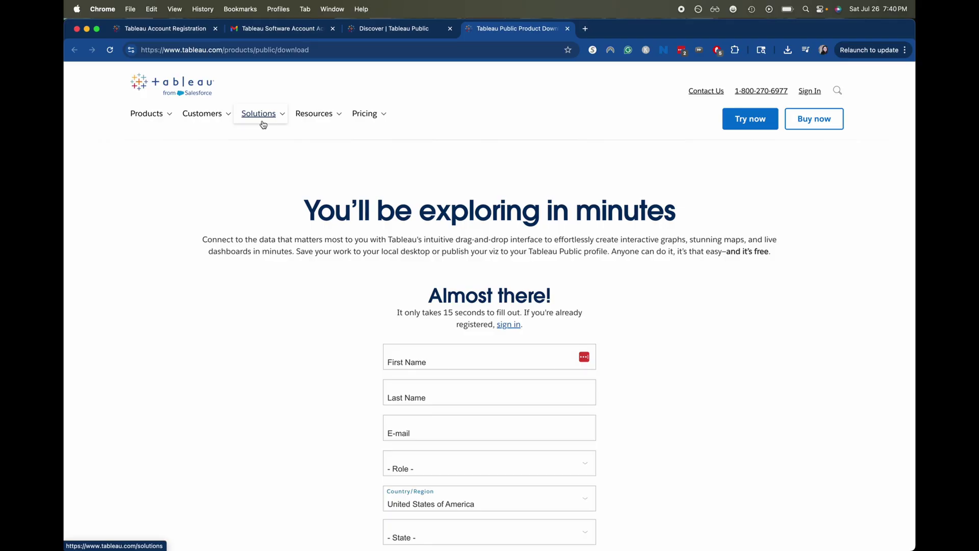
Switch the download form to the signed-in account and set Role to Teacher / Educator.
scroll(782, 357, down, 3)
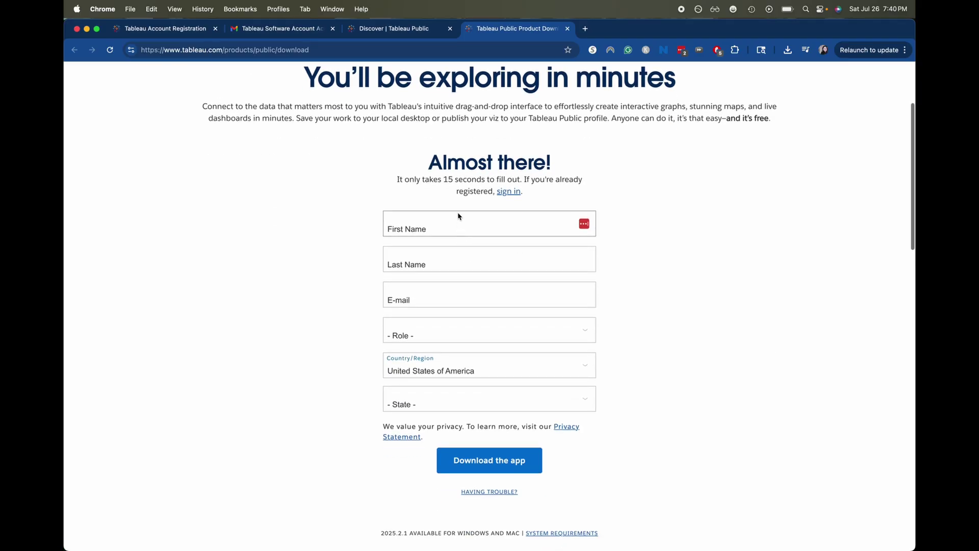
click(513, 190)
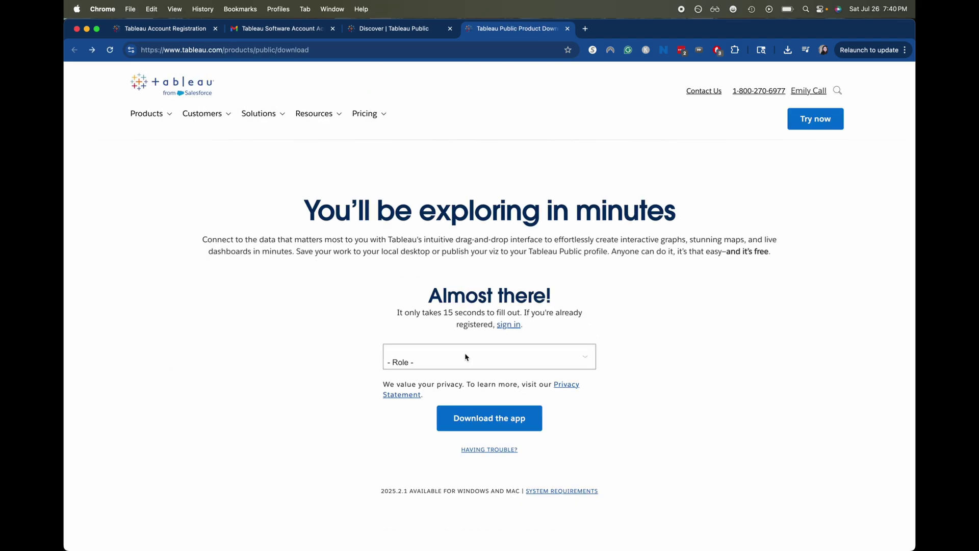
click(464, 360)
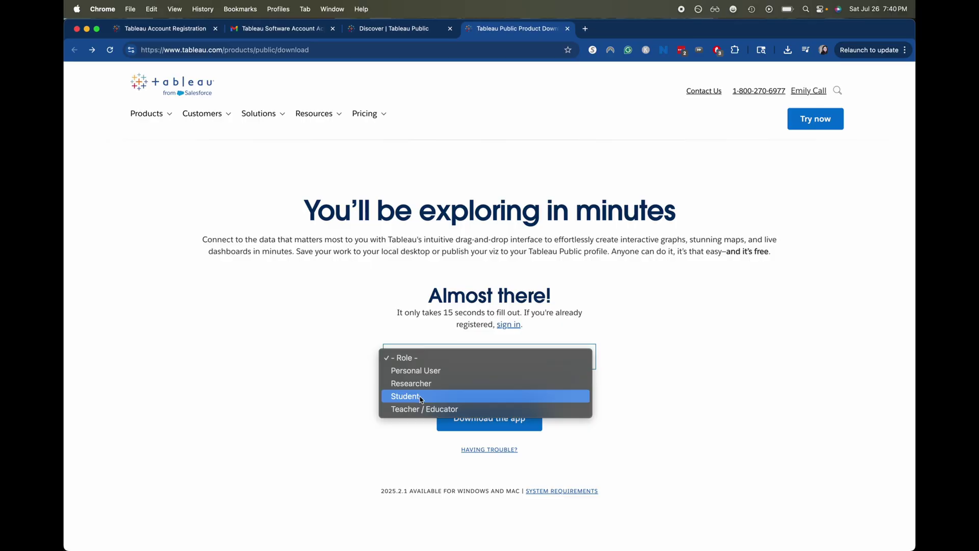
click(413, 411)
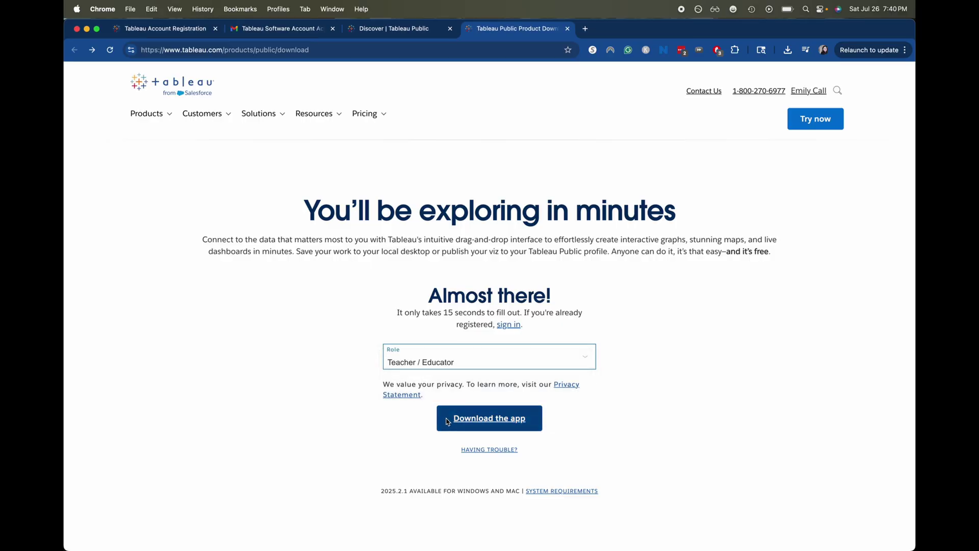
Request the app download and fetch the Mac (Apple silicon) installer TableauPublic-2025-2-0-arm64.dmg.
click(470, 419)
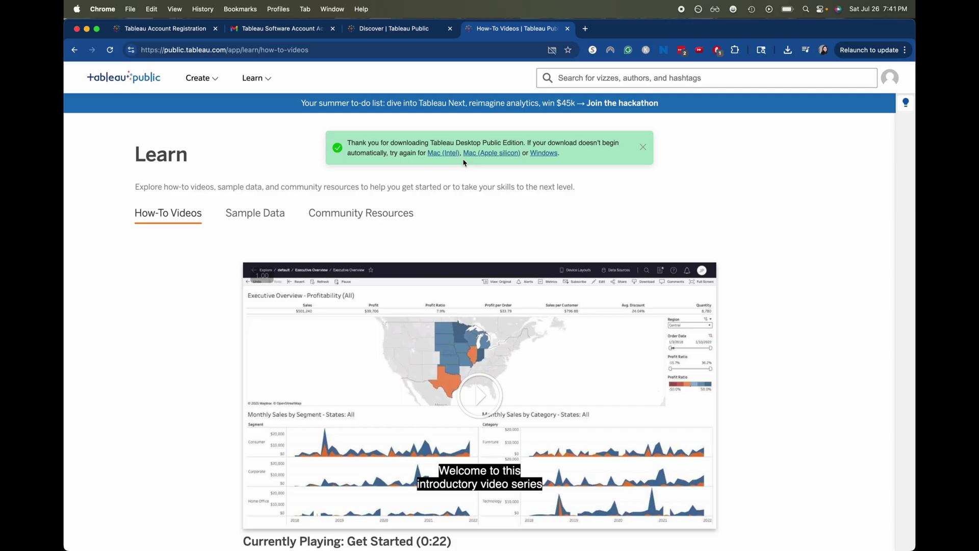
scroll(465, 162, down, 2)
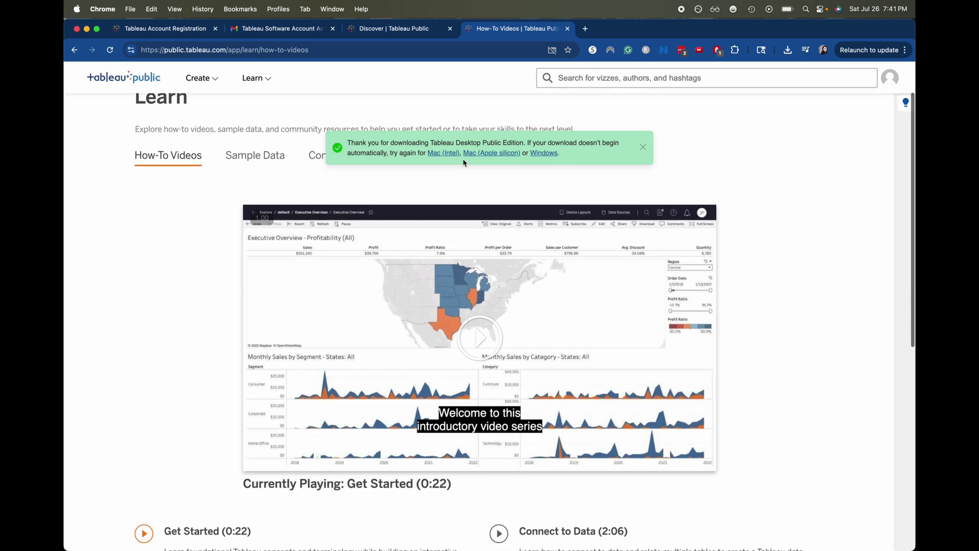
click(788, 50)
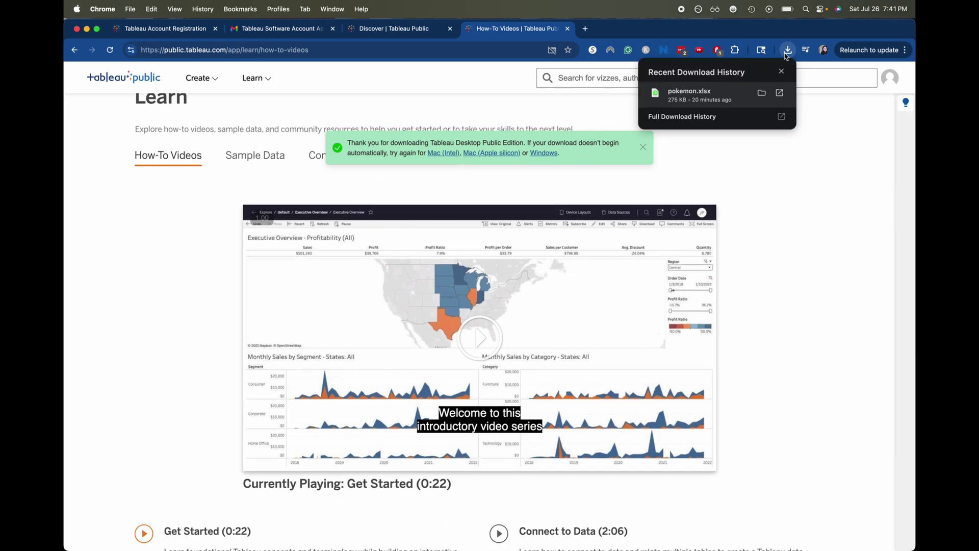
click(786, 54)
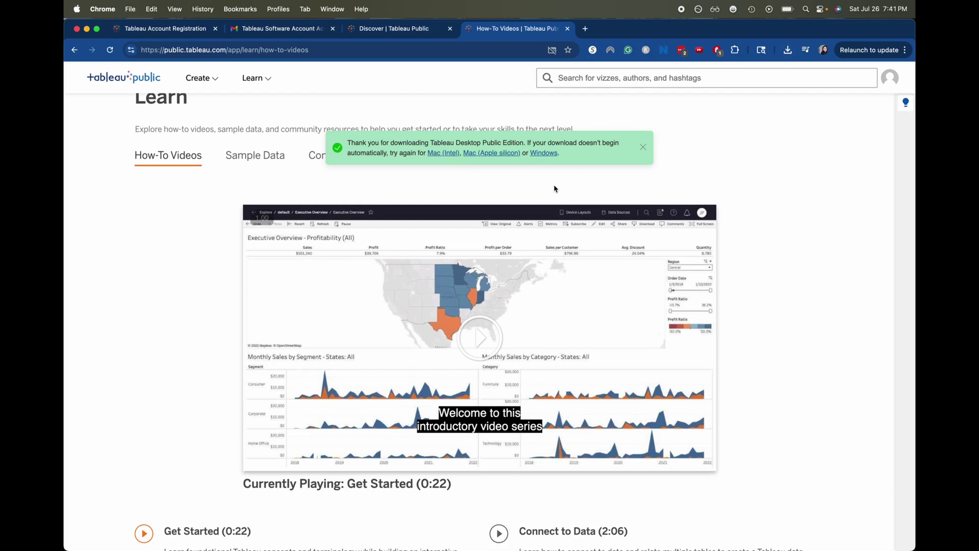
click(497, 154)
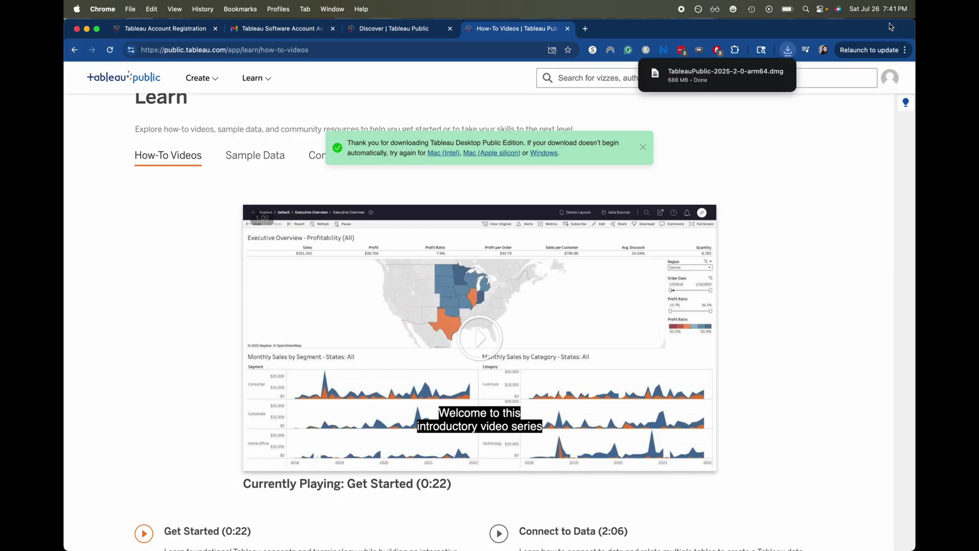
mouse_move(729, 78)
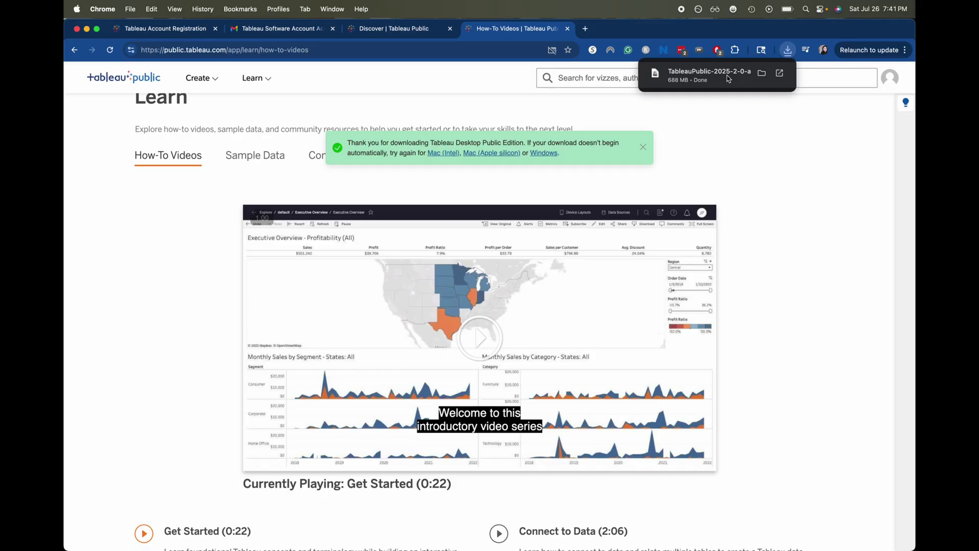
Close the finished-download notice for the 688 MB TableauPublic-2025-2-0-arm64.dmg installer.
mouse_move(445, 539)
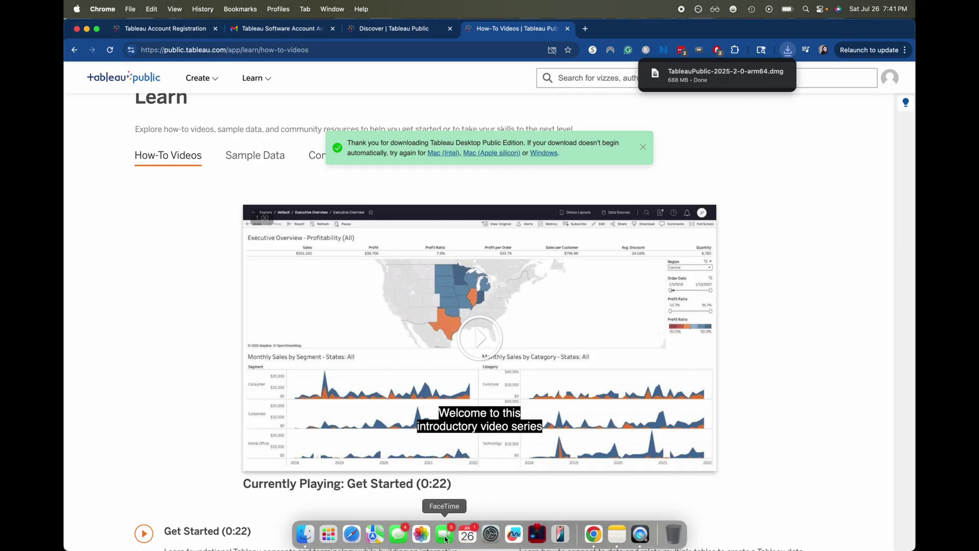
click(645, 201)
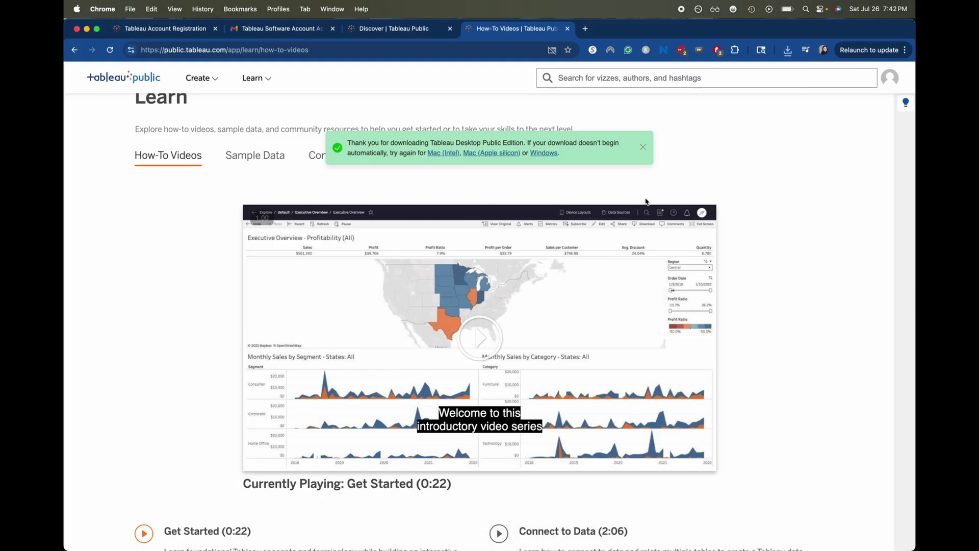